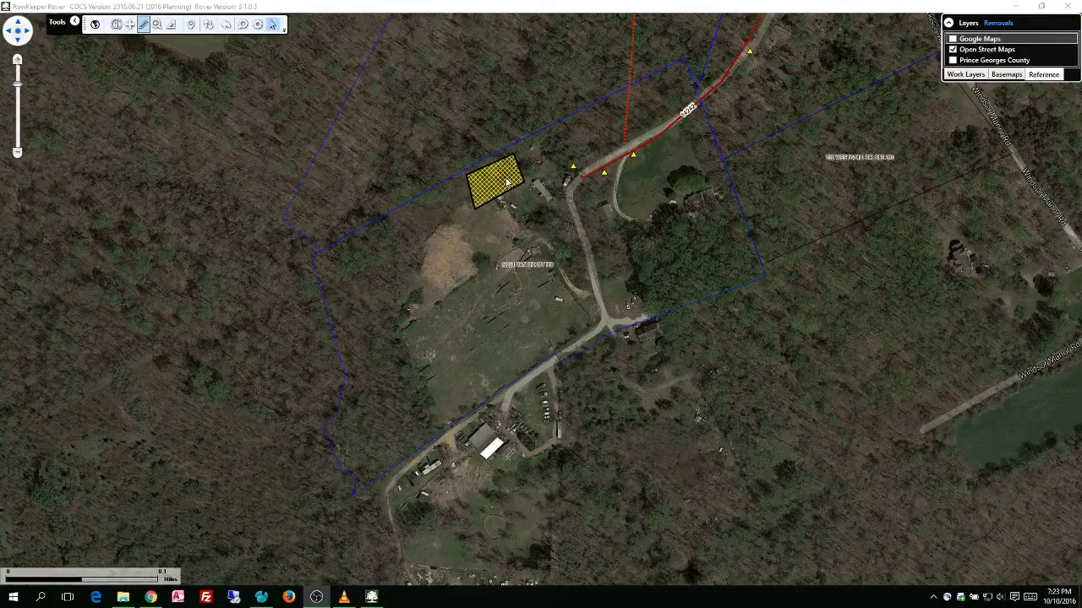
Open the Apple removal at the end of the road for editing and show its related features
{"action": "left_click", "coordinate": [603, 176]}
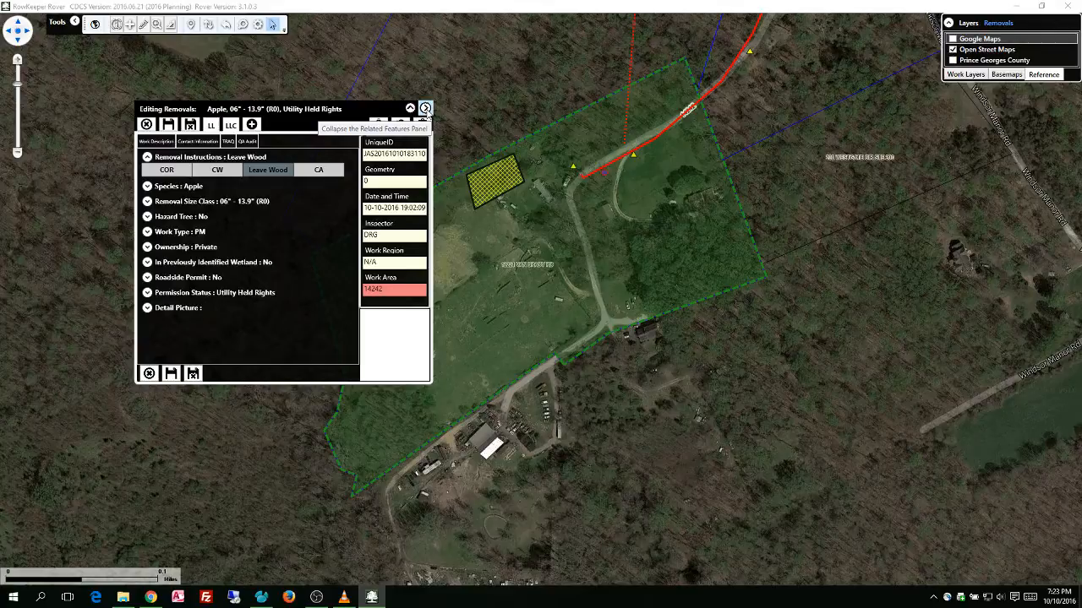
{"action": "left_click", "coordinate": [425, 109]}
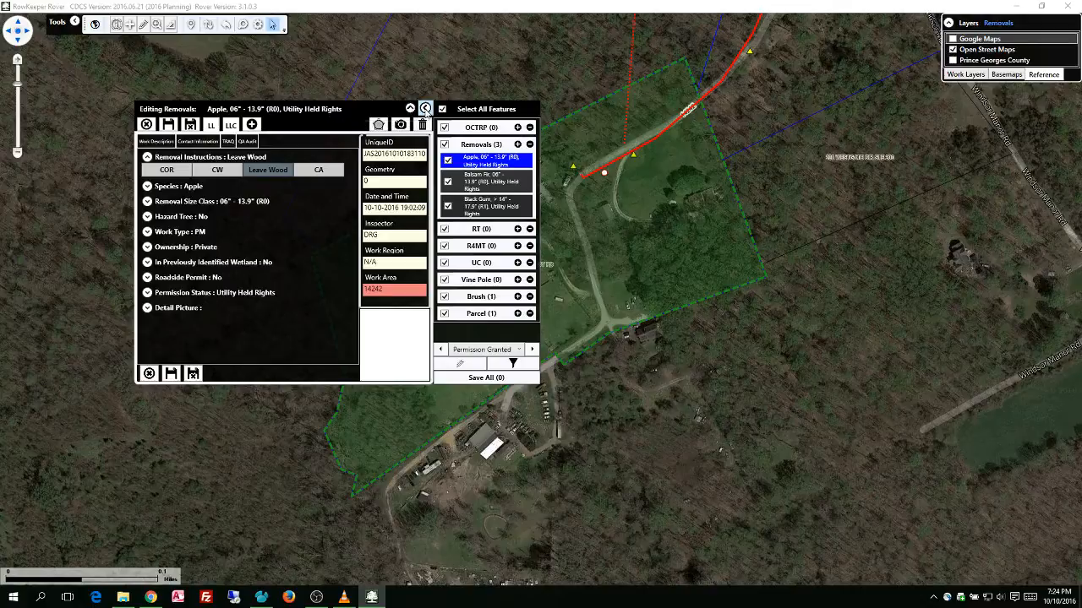
{"action": "left_click", "coordinate": [425, 108]}
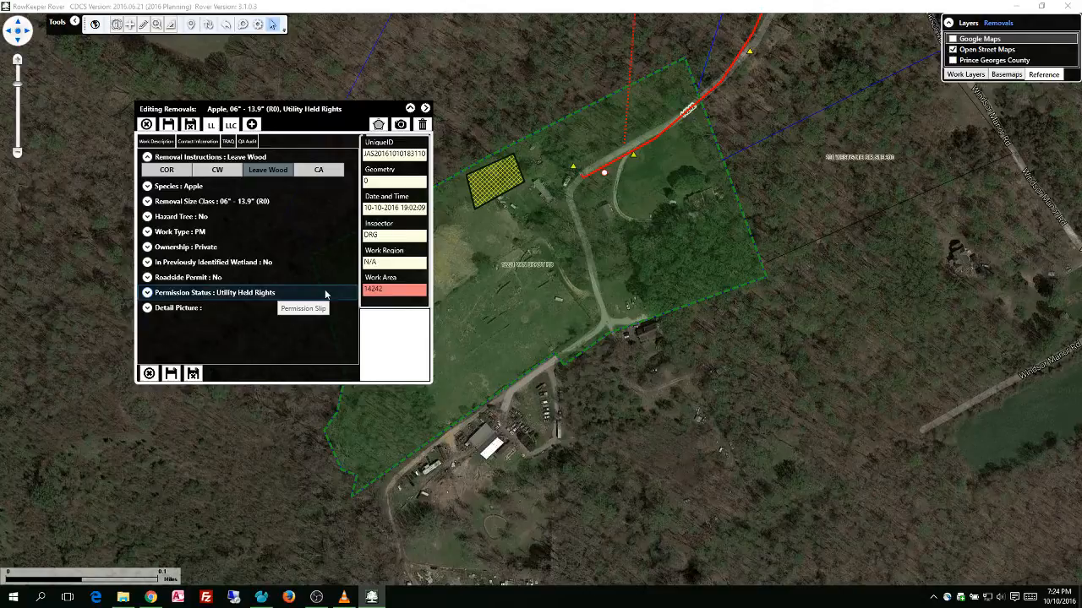
{"action": "left_click", "coordinate": [425, 108]}
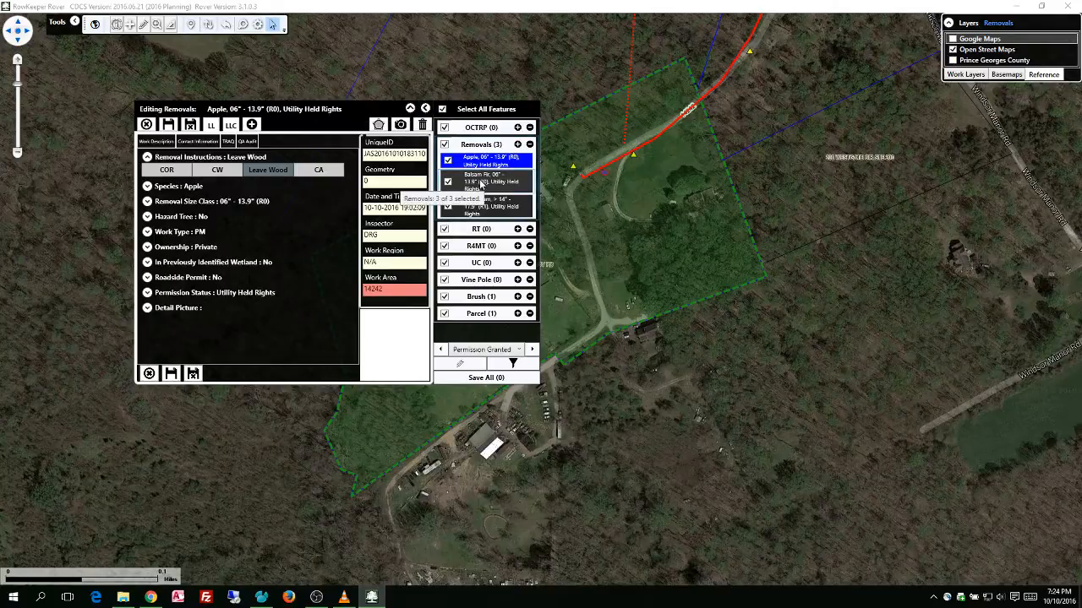
Review the related Balsam Fir and Black Gum removal records and the Grass Mow brush record
{"action": "left_click", "coordinate": [483, 184]}
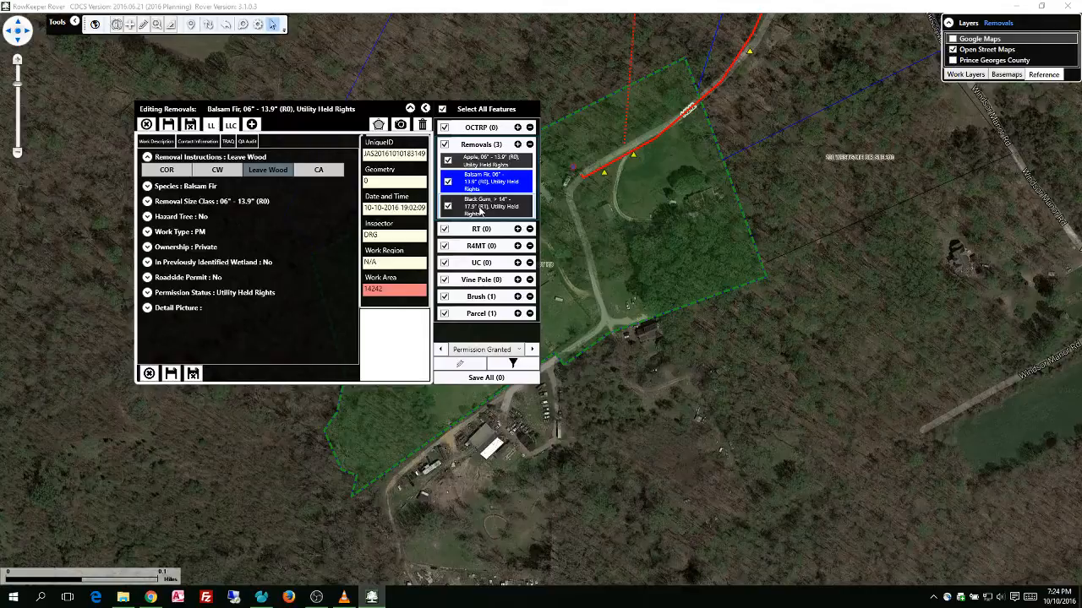
{"action": "left_click", "coordinate": [498, 208]}
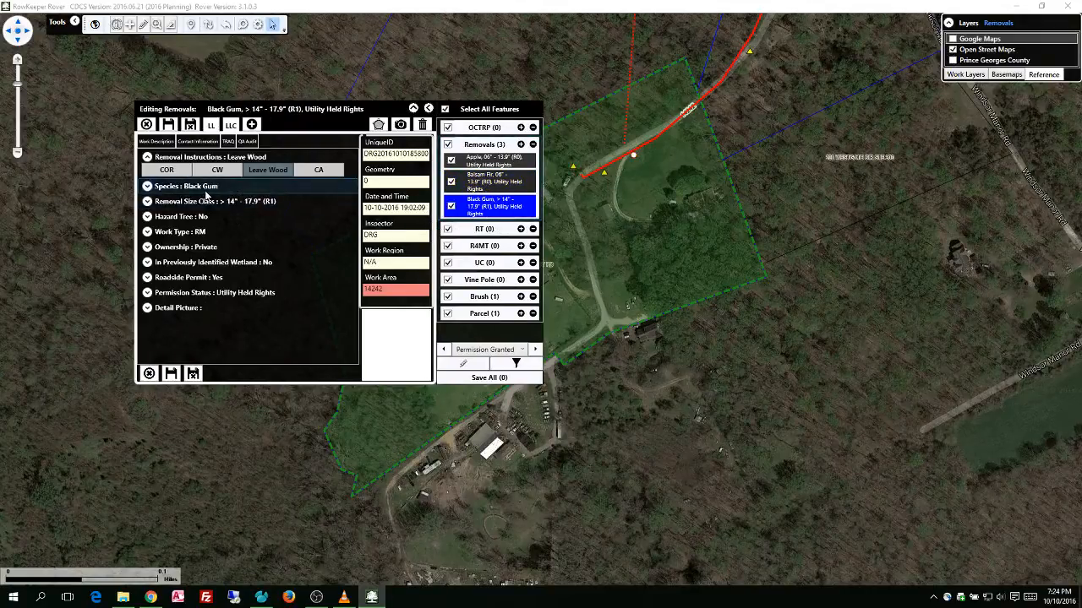
{"action": "left_click", "coordinate": [481, 298]}
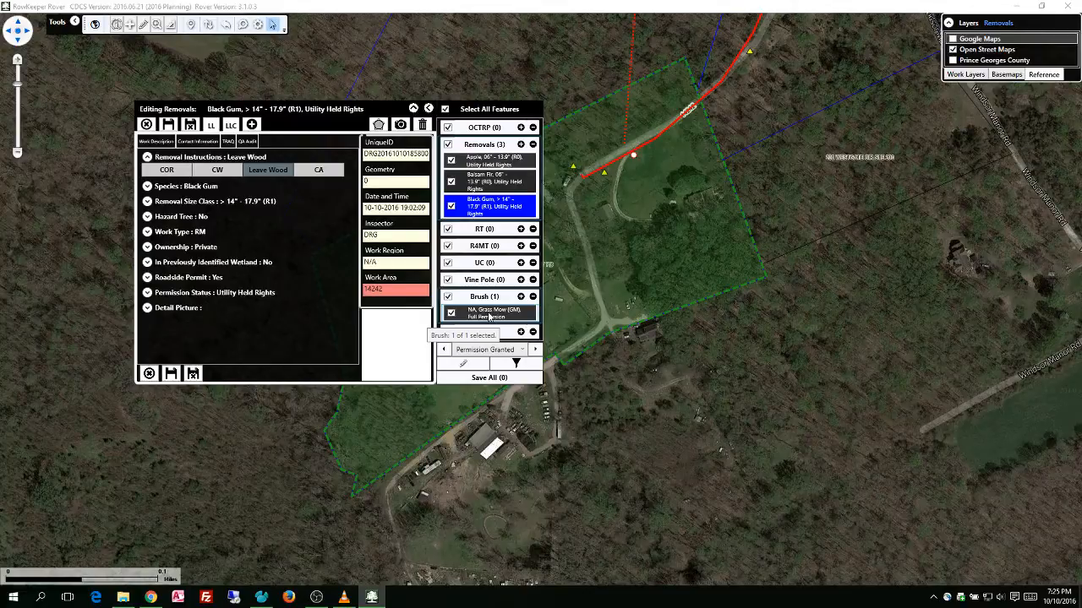
{"action": "left_click", "coordinate": [490, 312]}
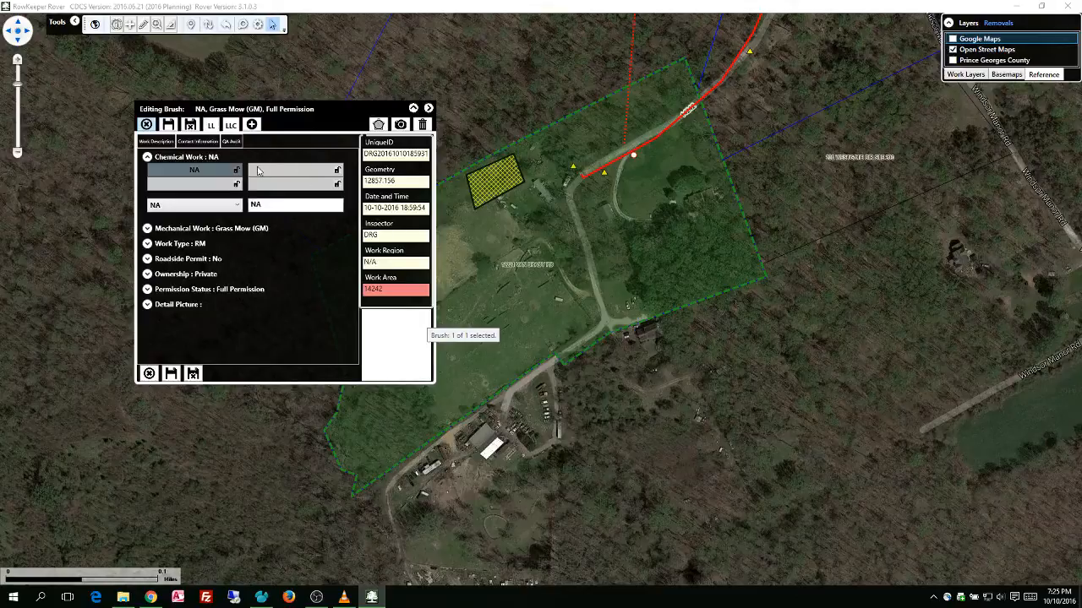
Bring back the related features list and open the parcel record to review its contact and owner information
{"action": "left_click", "coordinate": [428, 109]}
{"action": "left_click", "coordinate": [564, 267]}
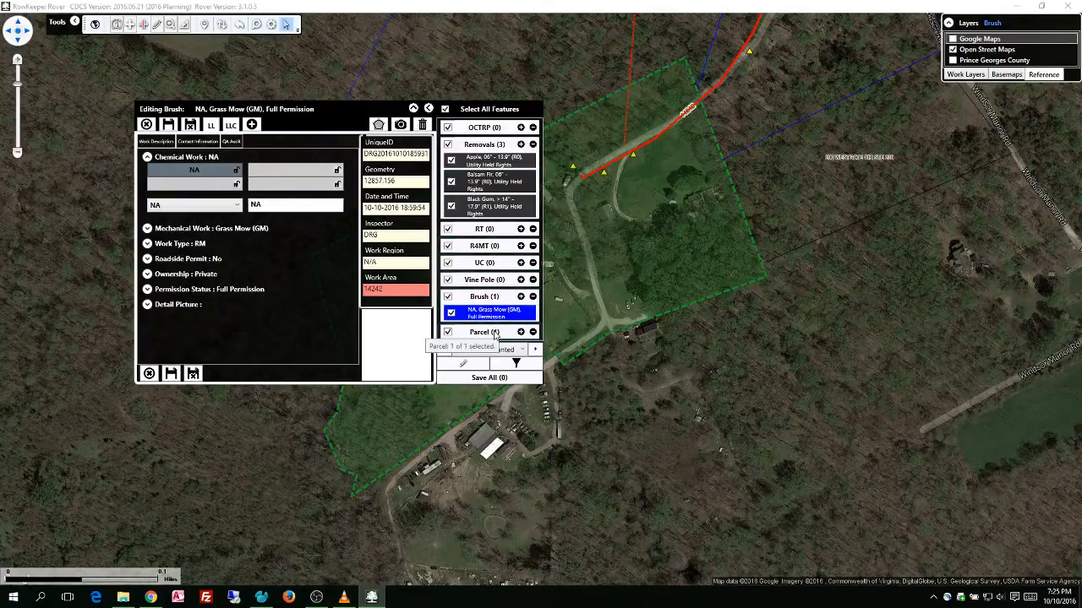
{"action": "scroll", "coordinate": [495, 335], "scroll_direction": "down", "scroll_amount": 2}
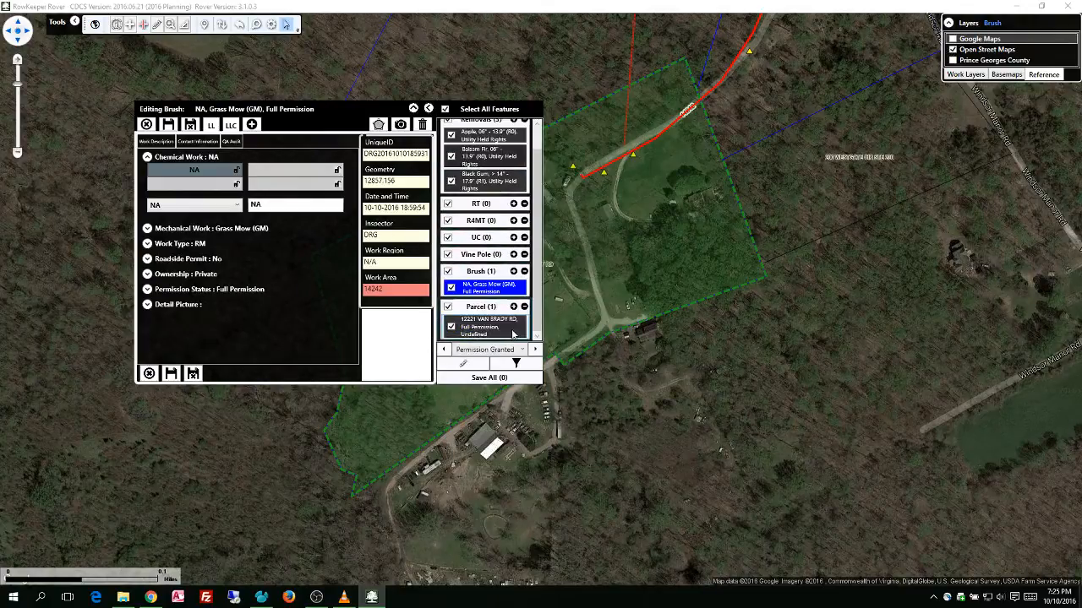
{"action": "left_click", "coordinate": [485, 328]}
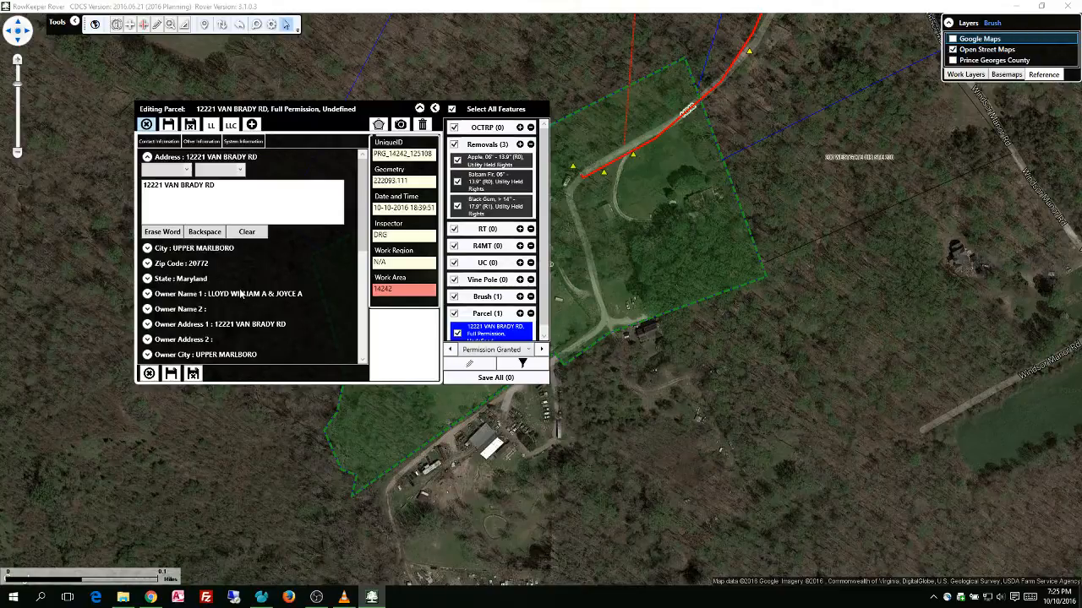
{"action": "left_click", "coordinate": [241, 294]}
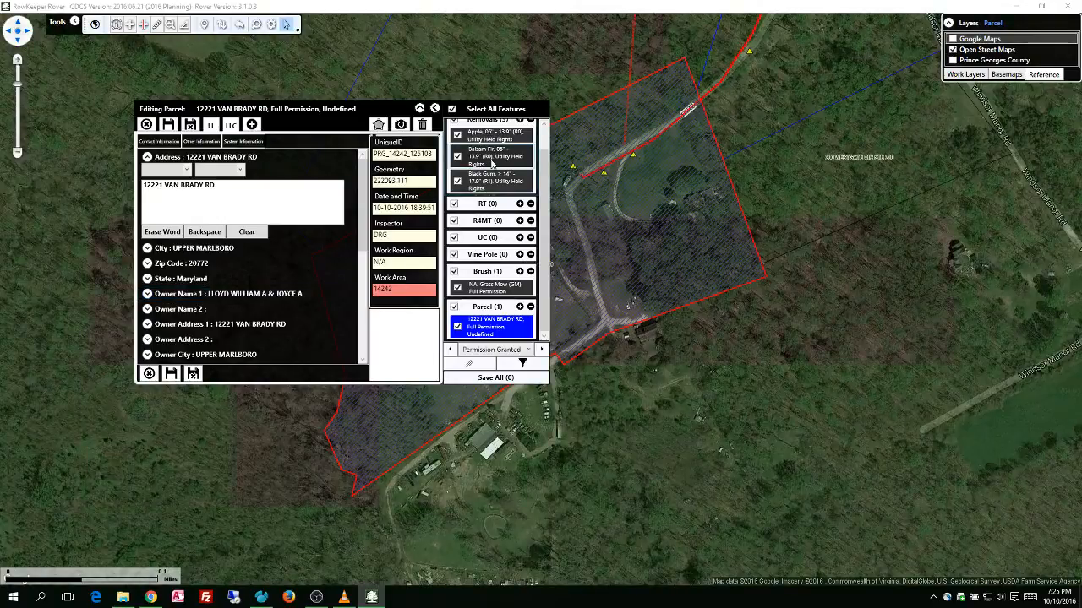
Set the Apple removal's permission status to Complete Refusal (CR) and switch to the Balsam Fir record
{"action": "left_click", "coordinate": [506, 137]}
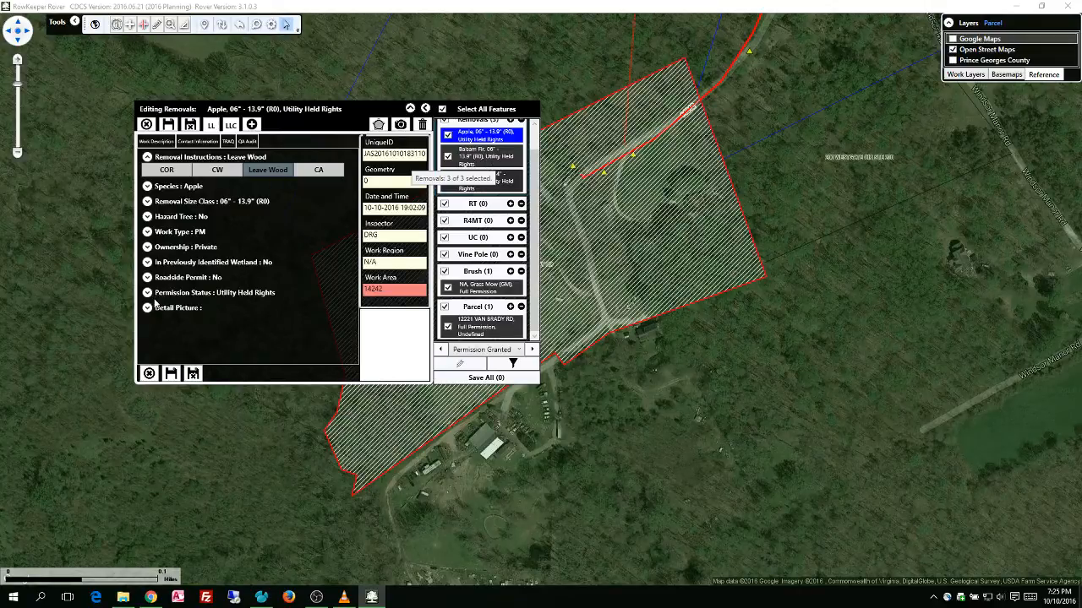
{"action": "left_click", "coordinate": [246, 295]}
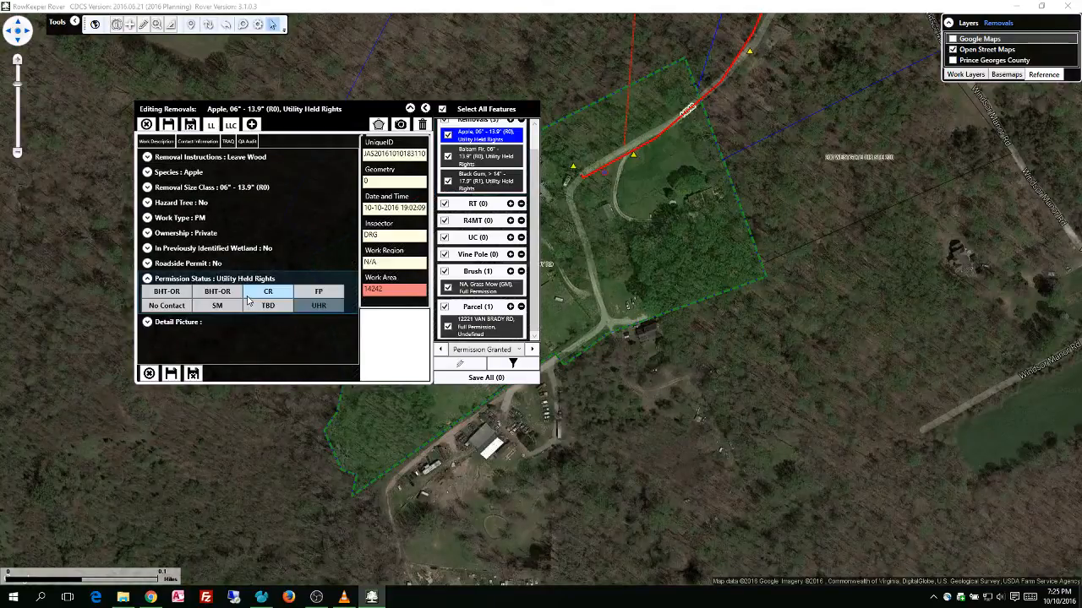
{"action": "left_click", "coordinate": [281, 293]}
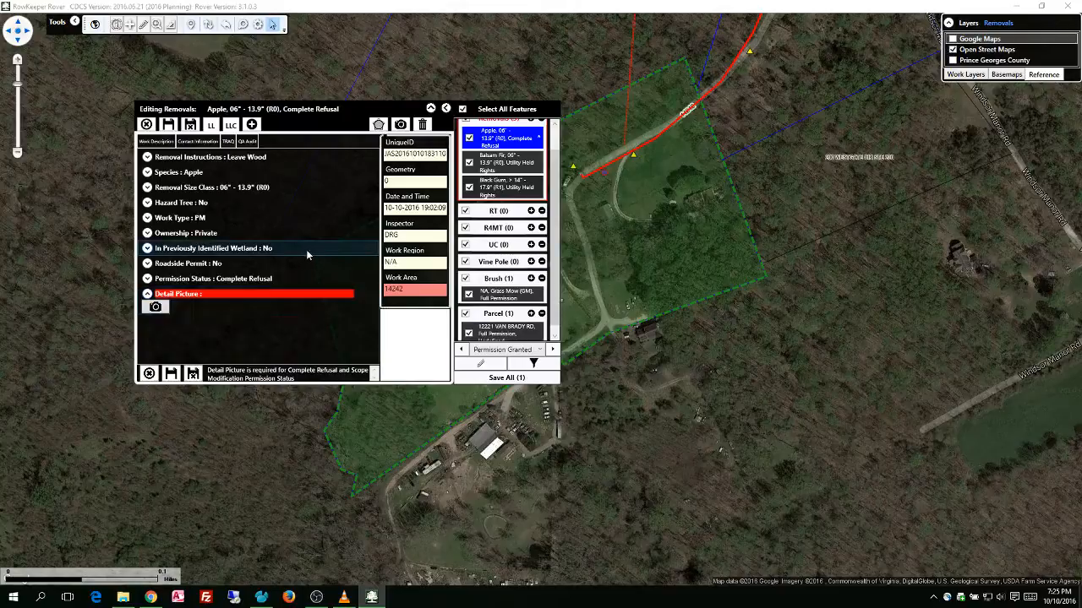
{"action": "left_click", "coordinate": [532, 165]}
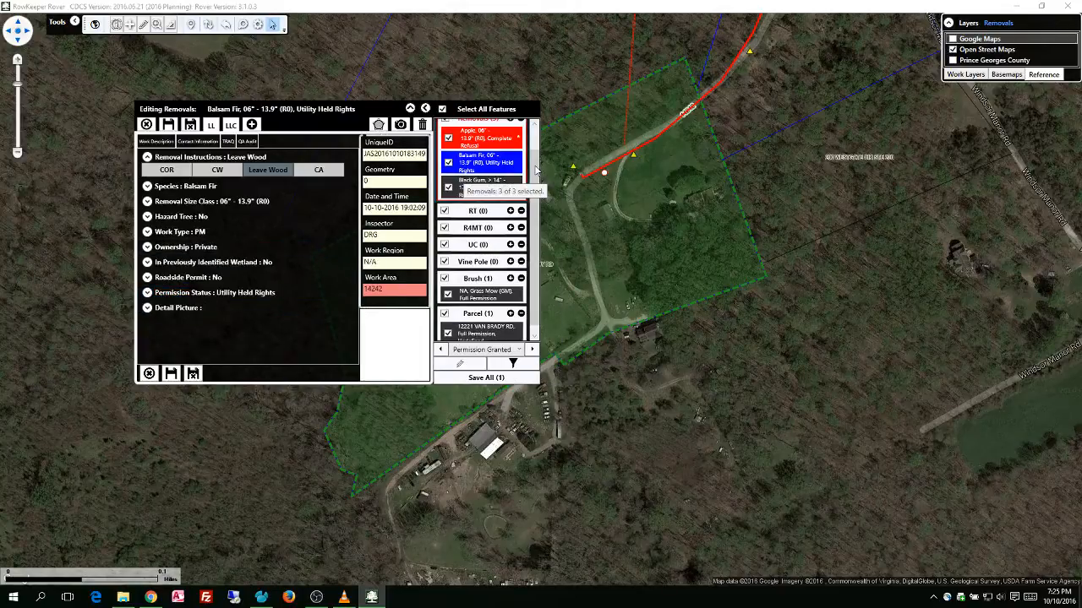
Return to the Apple removal and set its permission status to Full Permission (FP)
{"action": "left_click", "coordinate": [496, 140]}
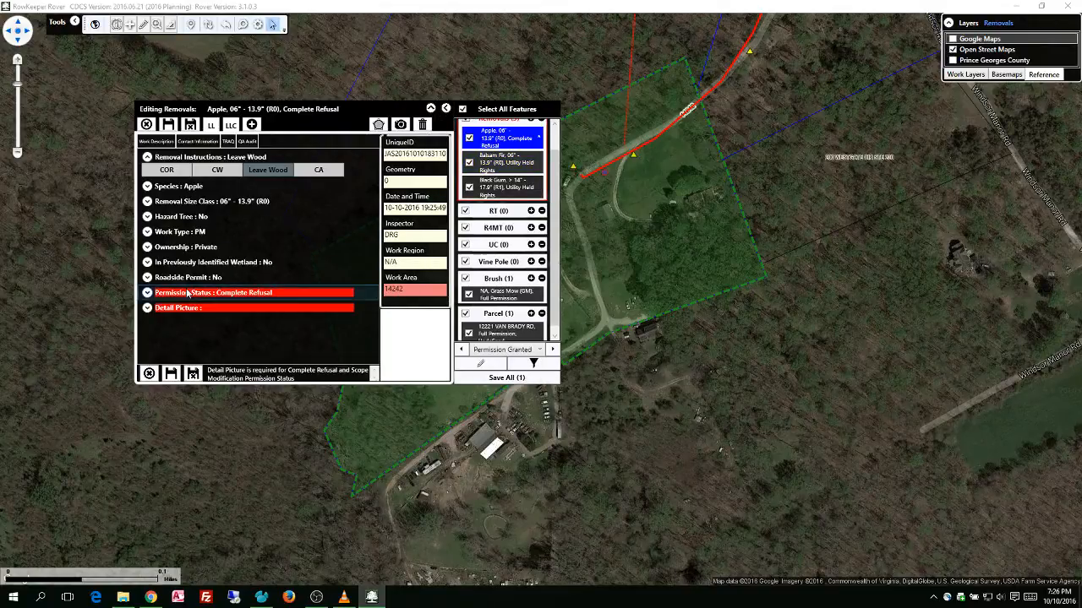
{"action": "left_click", "coordinate": [233, 294]}
{"action": "left_click", "coordinate": [313, 292]}
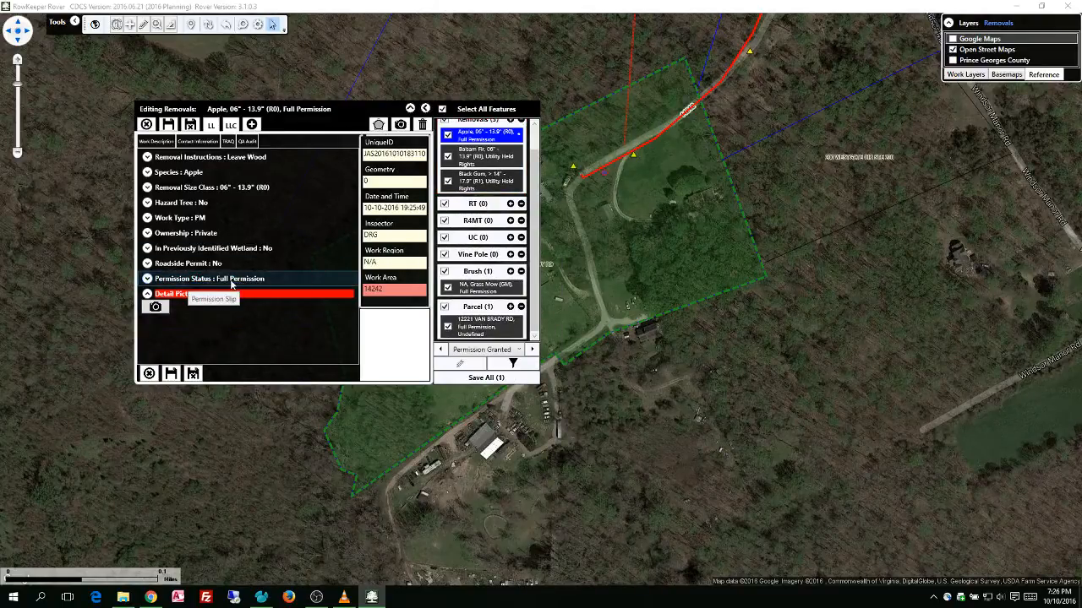
Set the Balsam Fir's removal size class to > 14" - 17.9" (R1)
{"action": "left_click", "coordinate": [491, 159]}
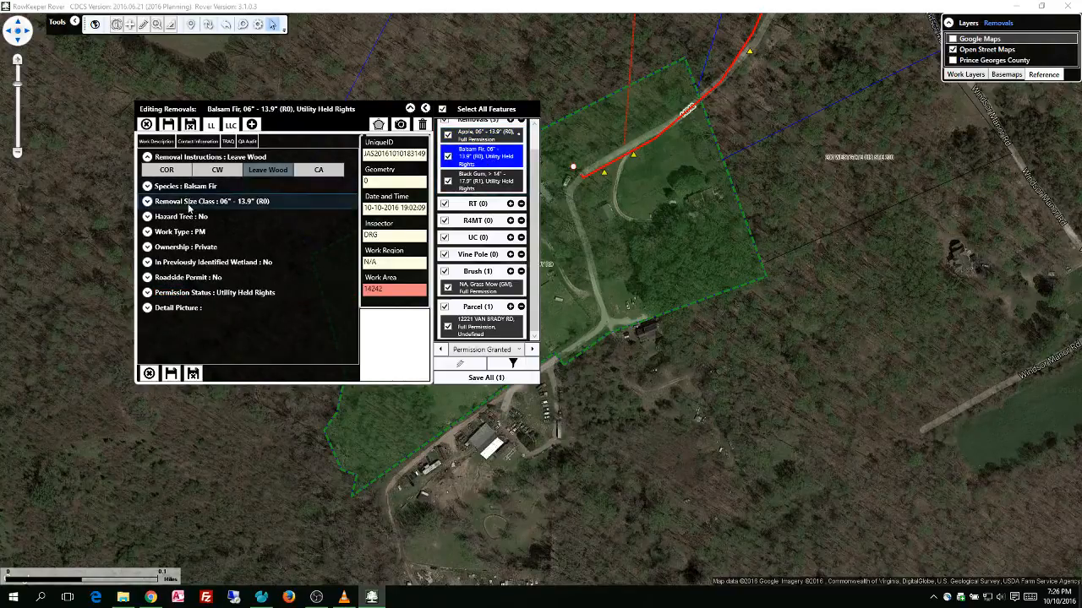
{"action": "left_click", "coordinate": [149, 205]}
{"action": "left_click", "coordinate": [209, 235]}
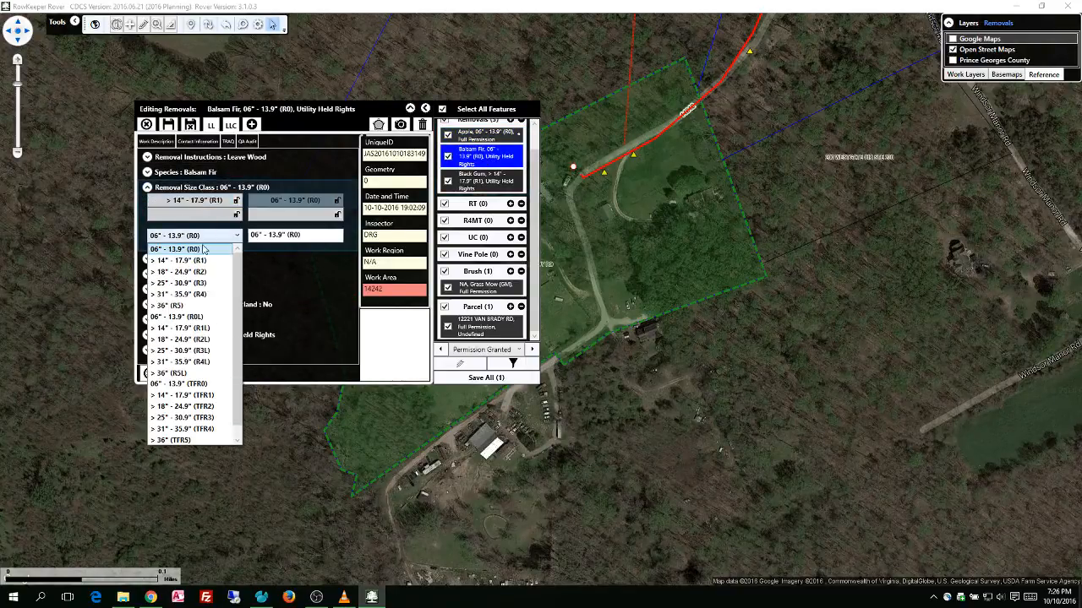
{"action": "left_click", "coordinate": [197, 260]}
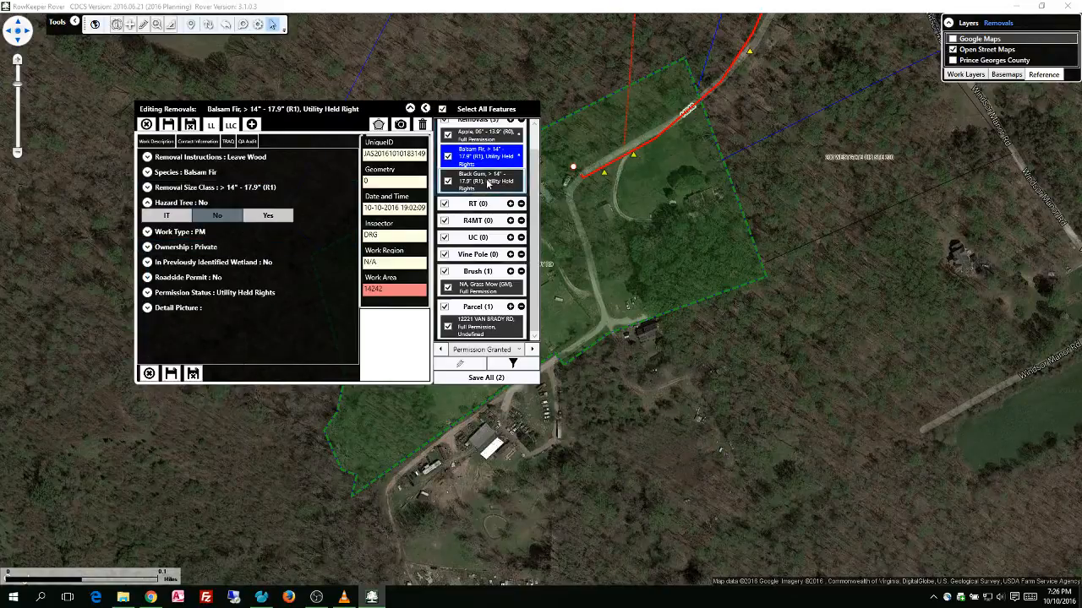
Set the Black Gum's removal size class to > 25" - 30.9" (R3) and save all edited features together
{"action": "left_click", "coordinate": [479, 184]}
{"action": "left_click", "coordinate": [203, 201]}
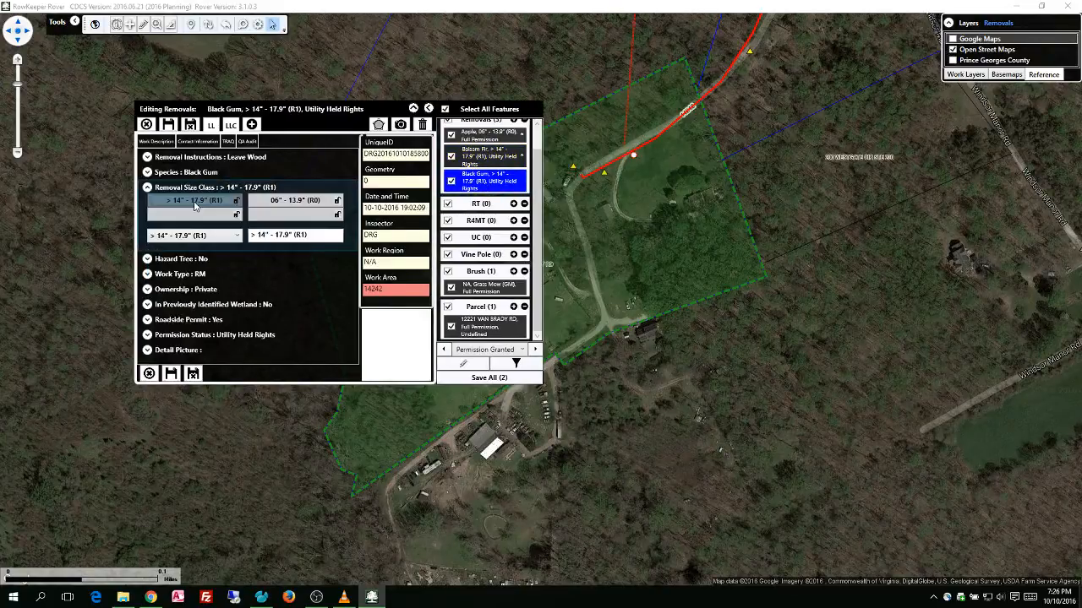
{"action": "left_click", "coordinate": [205, 239]}
{"action": "left_click", "coordinate": [194, 273]}
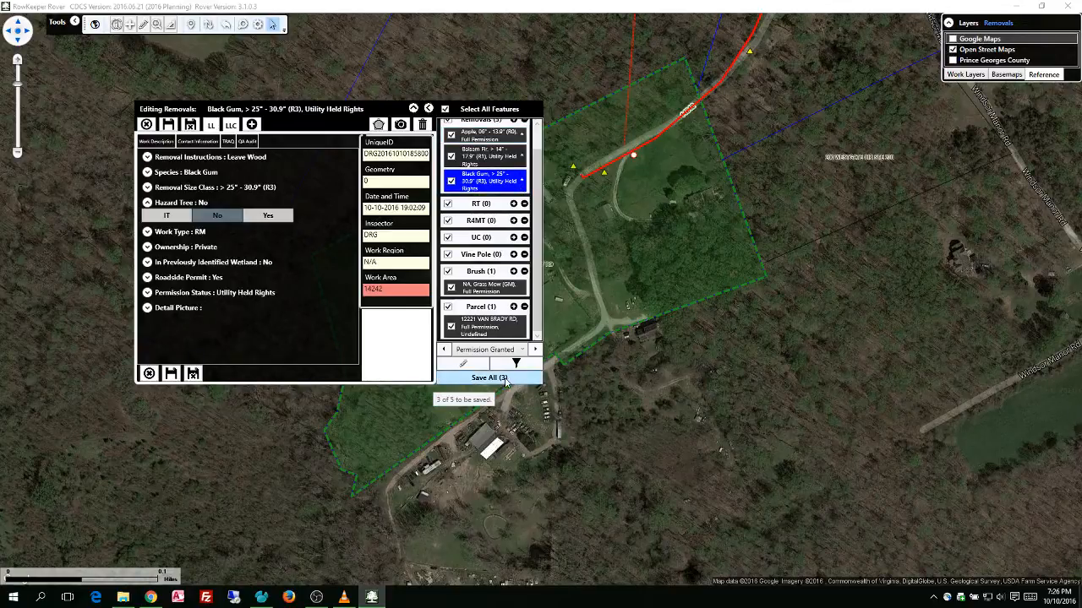
{"action": "left_click", "coordinate": [485, 380]}
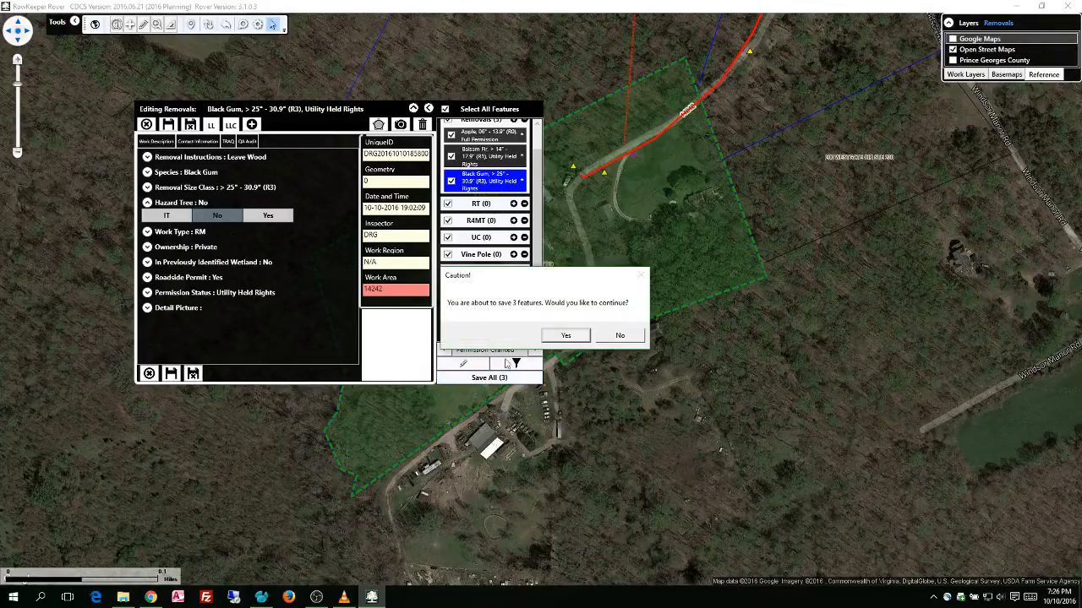
{"action": "left_click", "coordinate": [576, 338]}
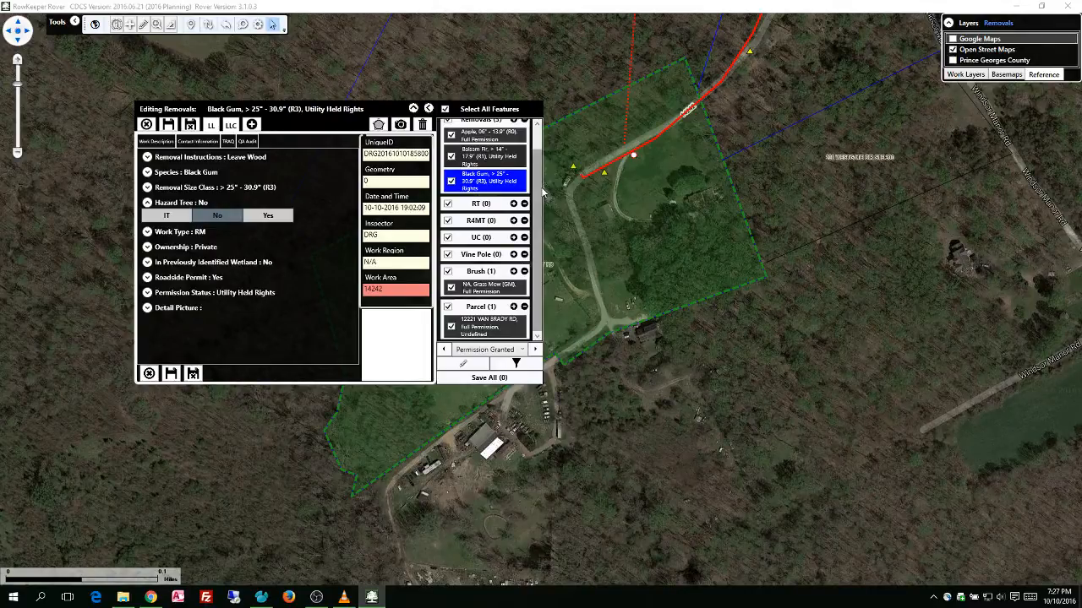
Deselect all related features, then select only the Apple, Balsam Fir and Black Gum removals and the Grass Mow brush
{"action": "scroll", "coordinate": [538, 167], "scroll_direction": "up", "scroll_amount": 1}
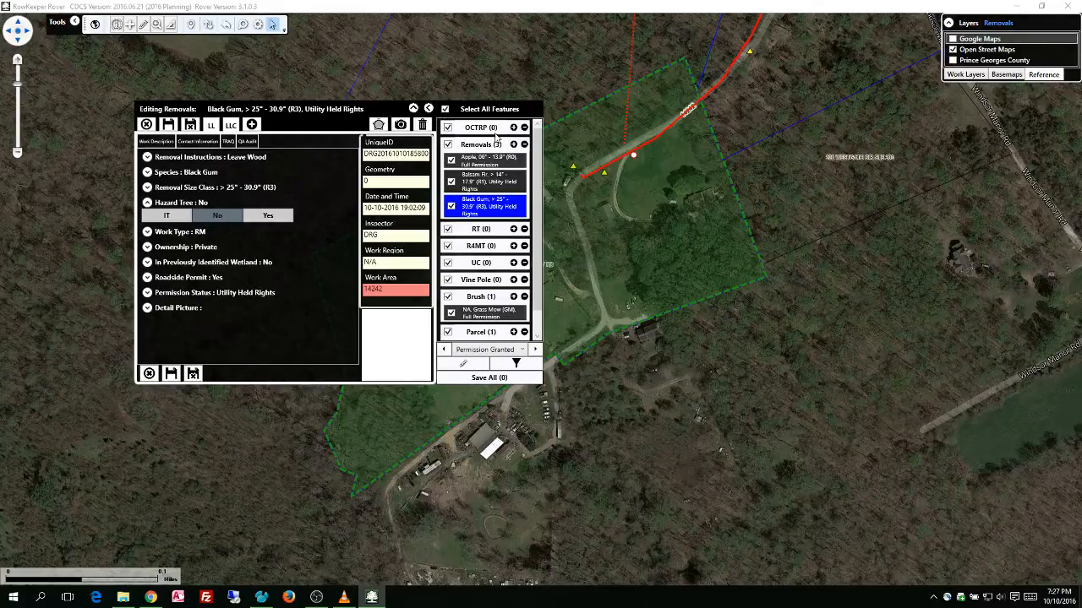
{"action": "left_click", "coordinate": [444, 111]}
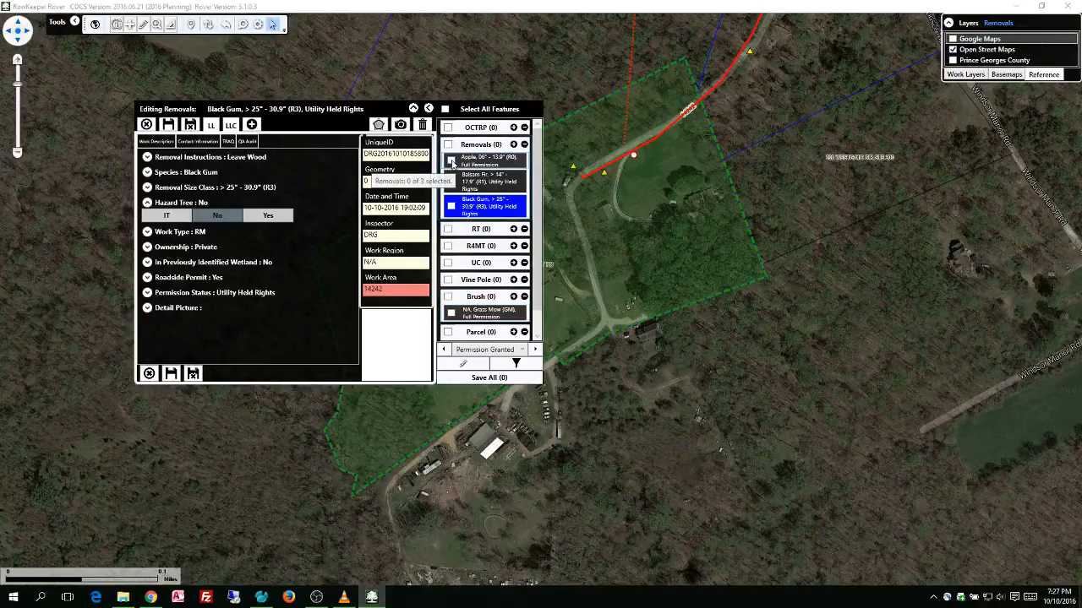
{"action": "left_click", "coordinate": [450, 159]}
{"action": "left_click", "coordinate": [450, 182]}
{"action": "left_click", "coordinate": [451, 205]}
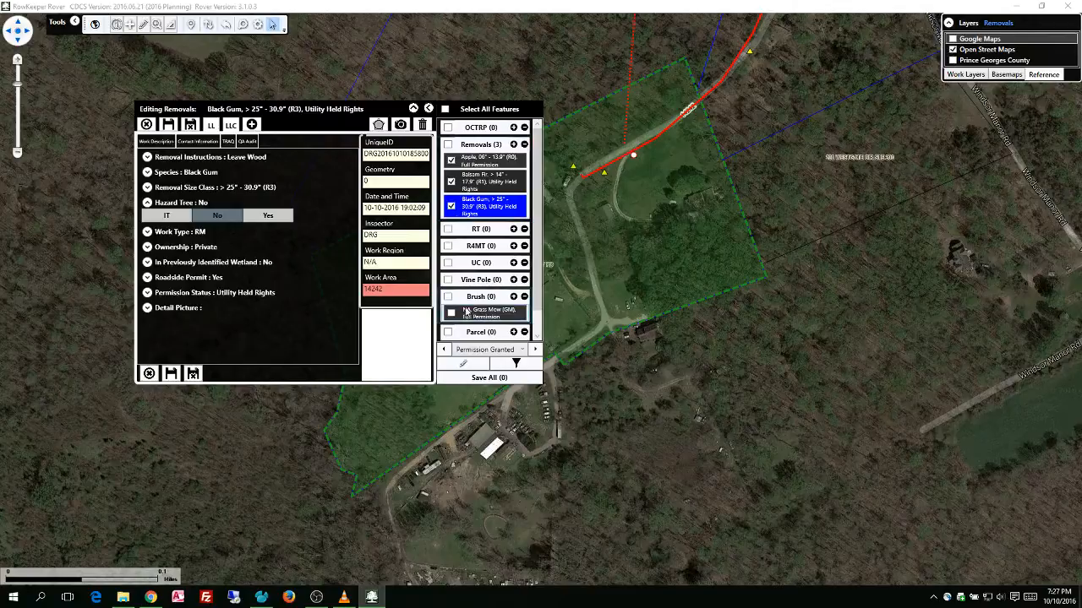
{"action": "left_click", "coordinate": [450, 313]}
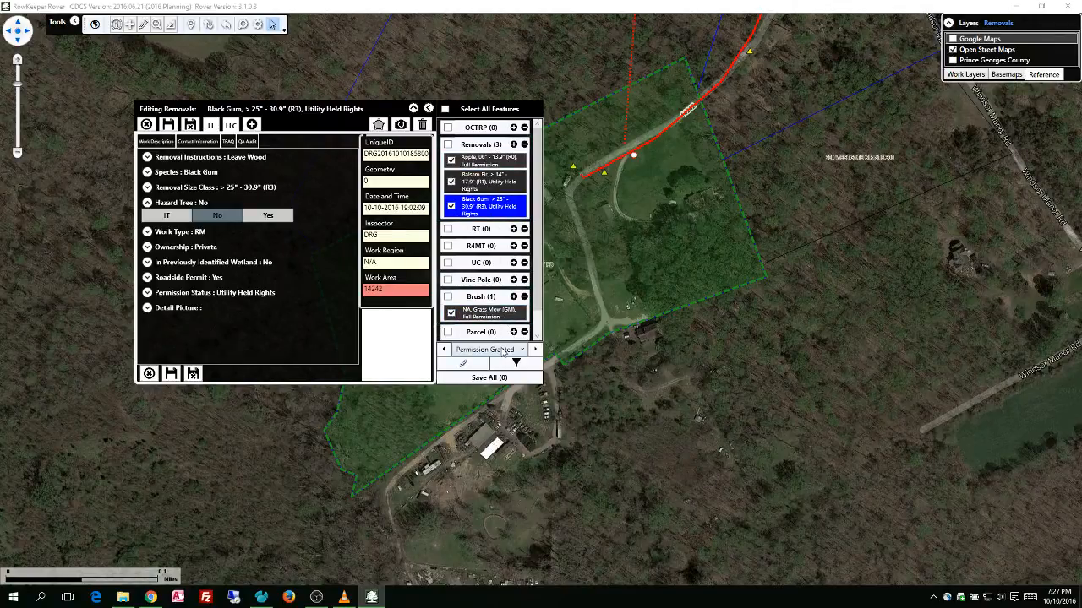
Apply the Permission Granted rule to the selected removals and brush feature
{"action": "left_click", "coordinate": [520, 352]}
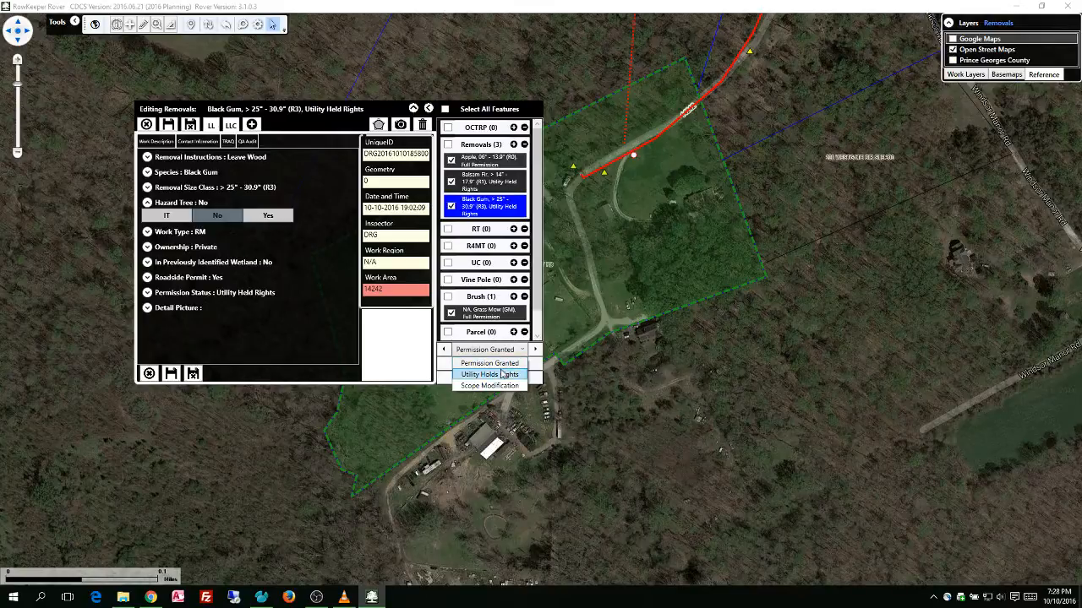
{"action": "left_click", "coordinate": [500, 369]}
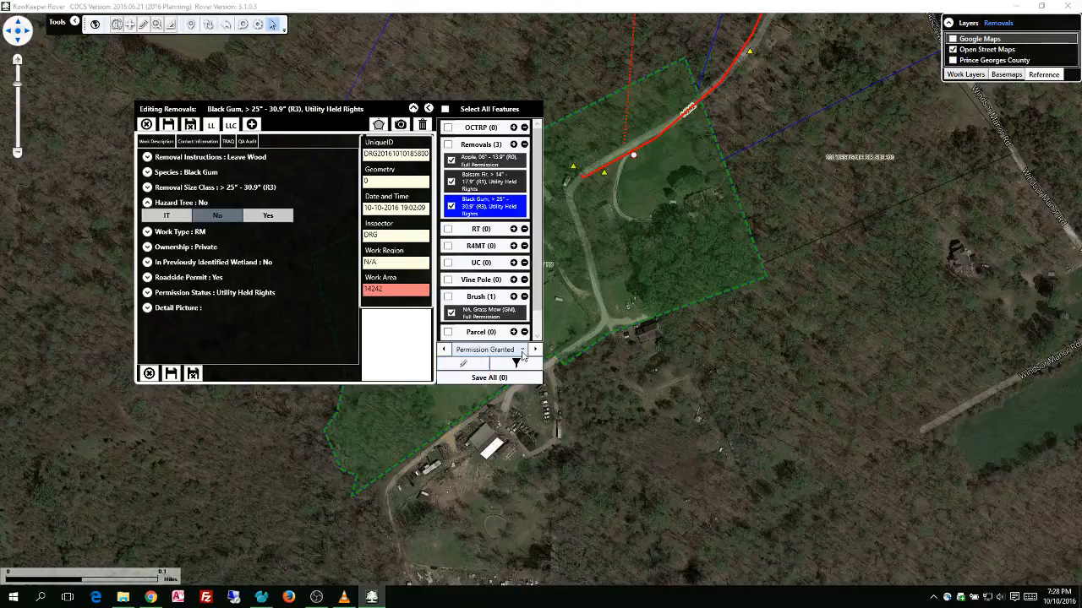
{"action": "left_click", "coordinate": [463, 366]}
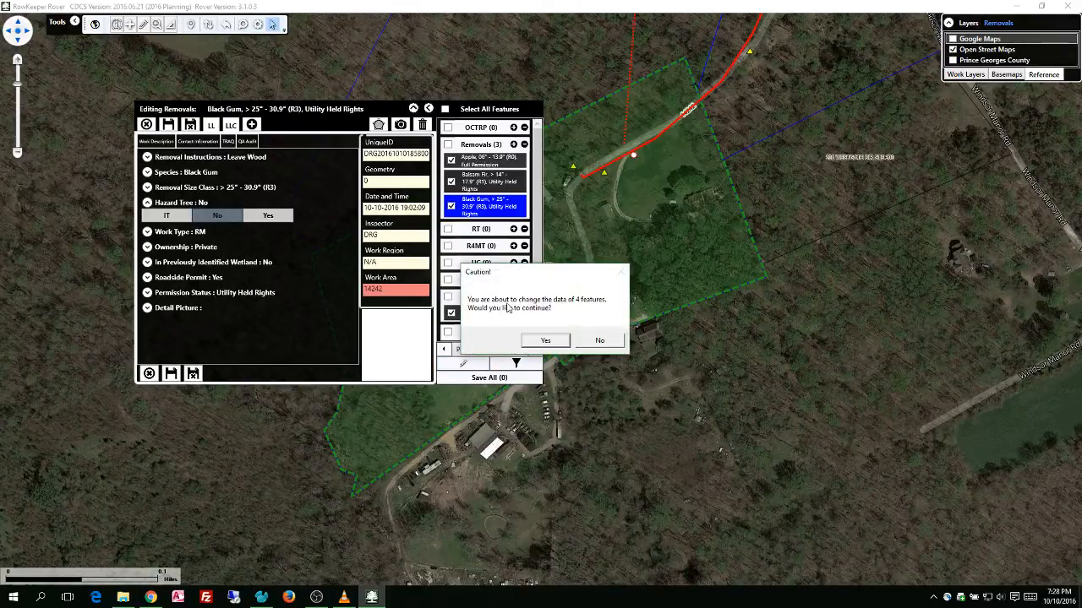
{"action": "left_click", "coordinate": [553, 342]}
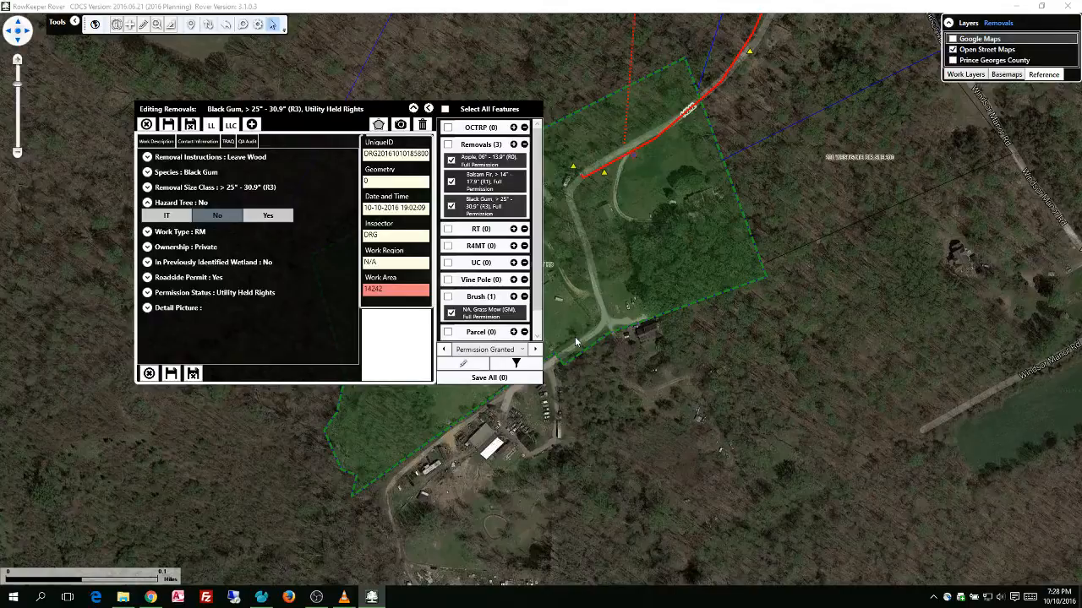
Filter the related features with the Utility Holds Rights rule
{"action": "left_click", "coordinate": [520, 350]}
{"action": "left_click", "coordinate": [509, 375]}
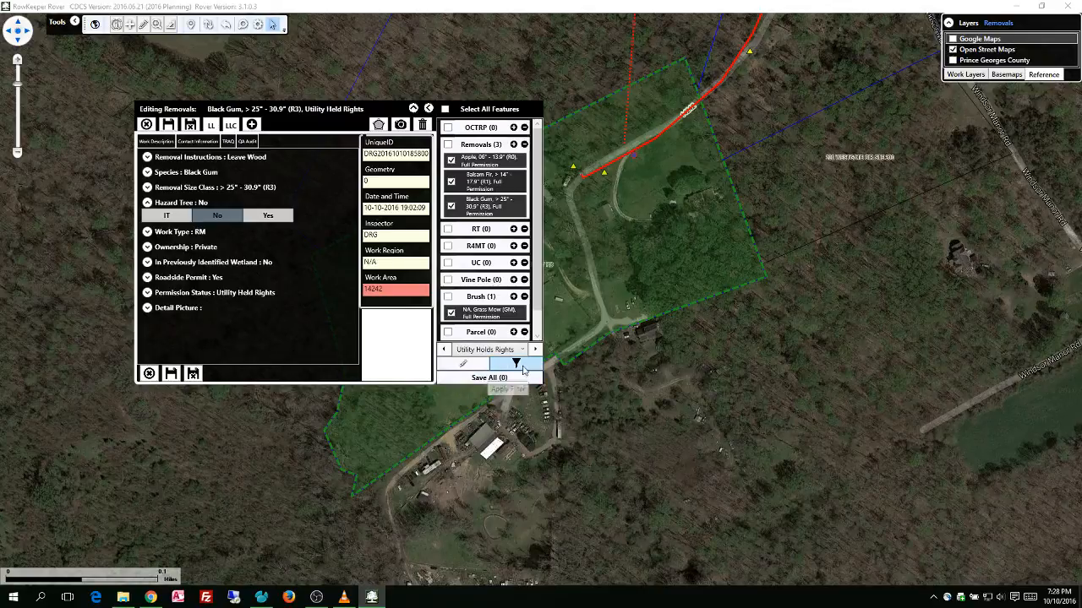
{"action": "left_click", "coordinate": [516, 365]}
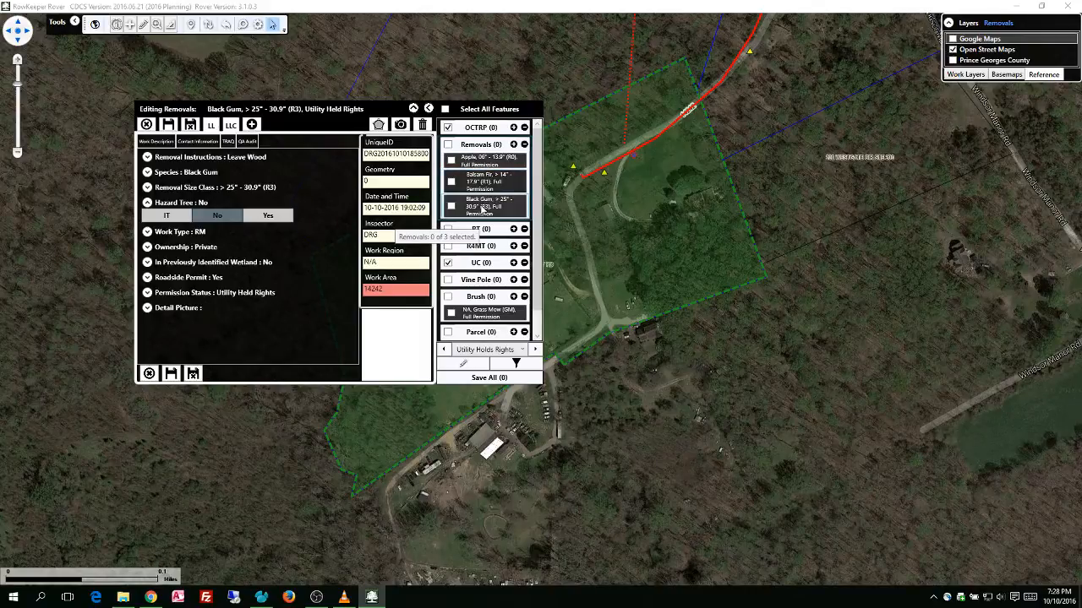
Filter the related features with the Permission Granted rule, and briefly hide and reshow the related features list
{"action": "left_click", "coordinate": [522, 351]}
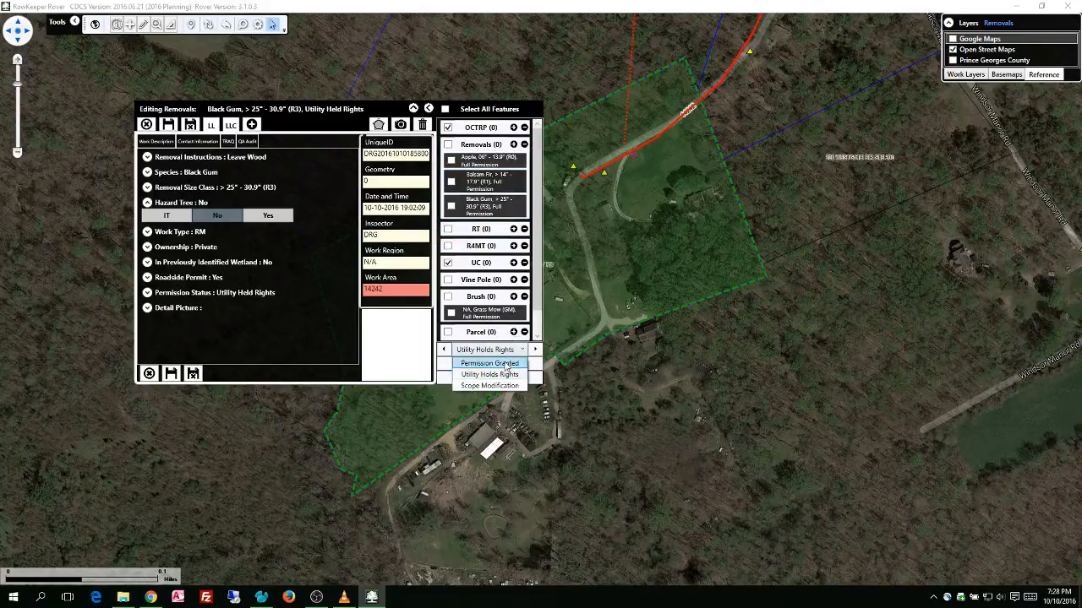
{"action": "left_click", "coordinate": [490, 364]}
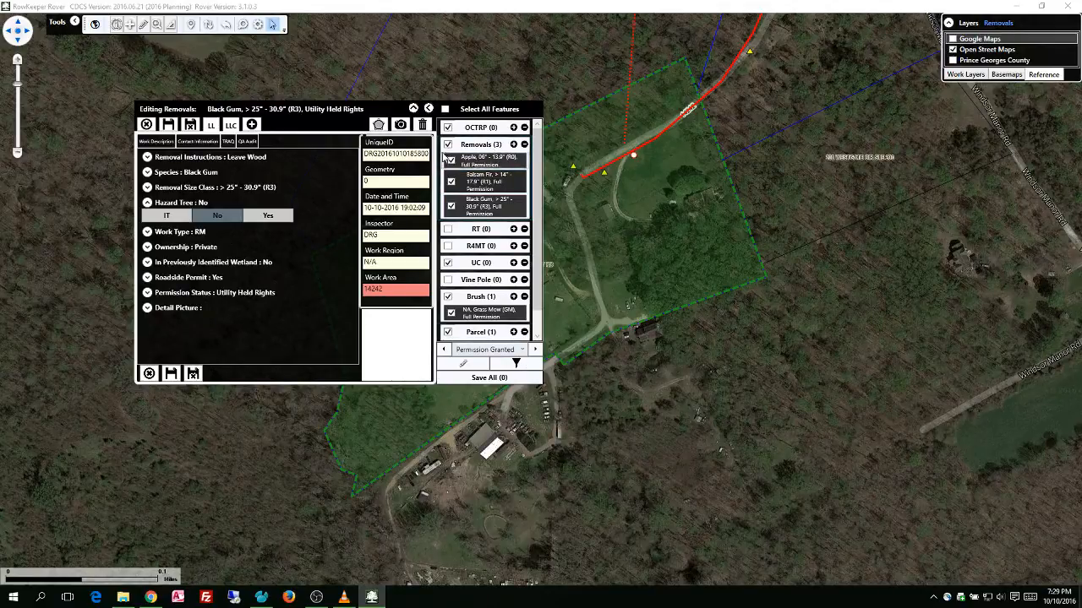
{"action": "left_click", "coordinate": [429, 109]}
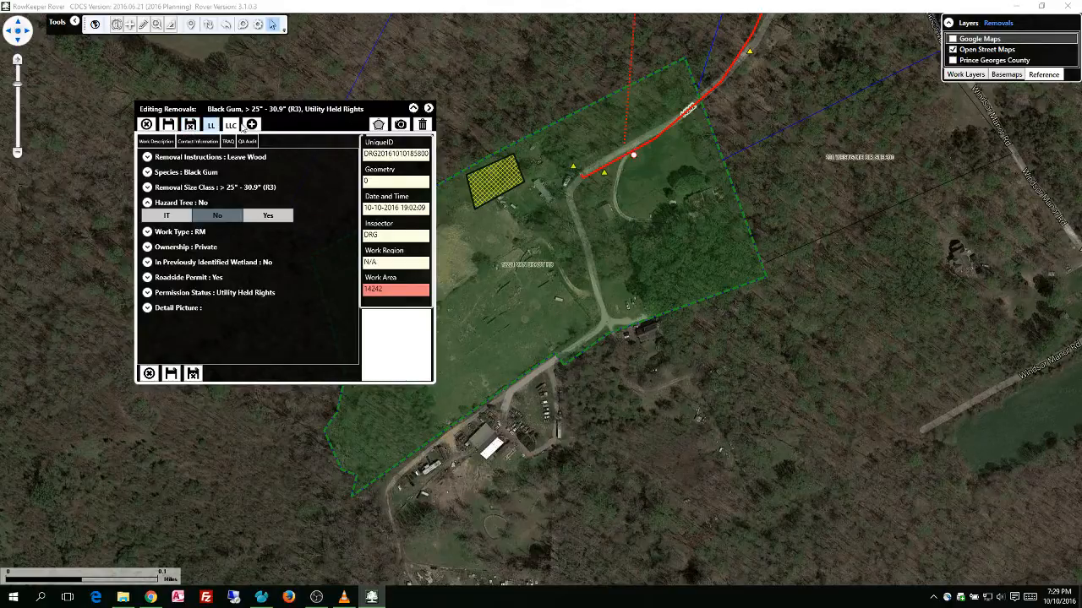
{"action": "left_click", "coordinate": [429, 109]}
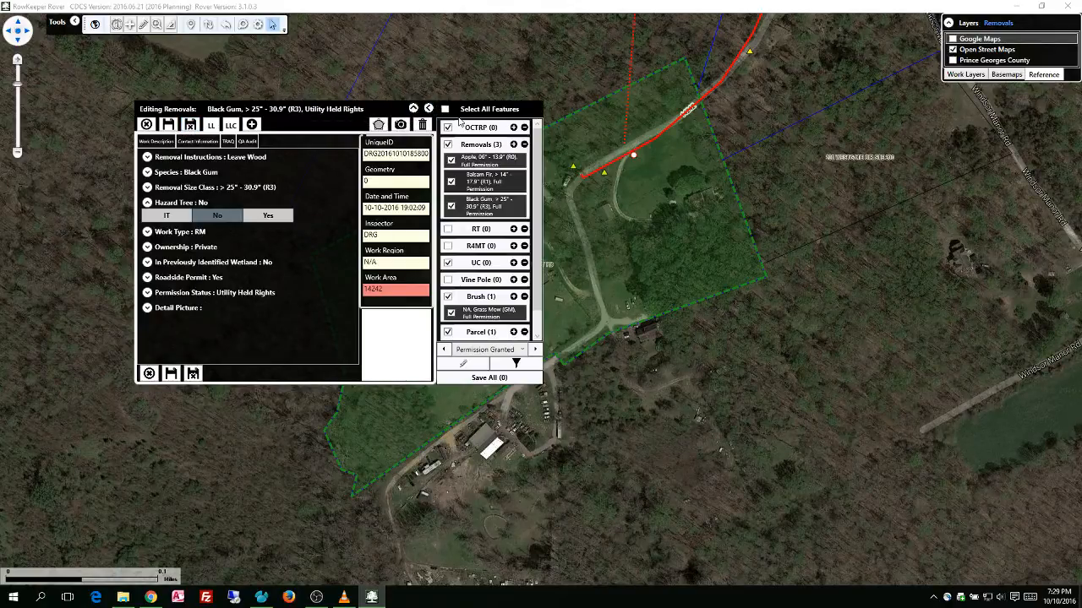
Set the Apple removal's size class to > 14" - 17.9" (R1) and close the feature editing form
{"action": "left_click", "coordinate": [485, 161]}
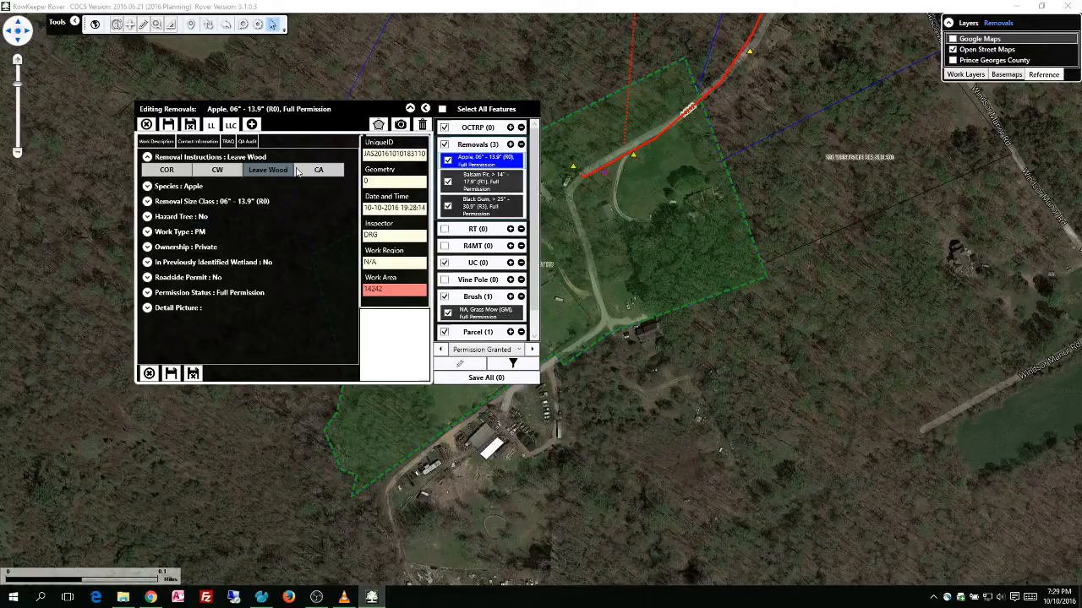
{"action": "left_click", "coordinate": [184, 201]}
{"action": "left_click", "coordinate": [184, 235]}
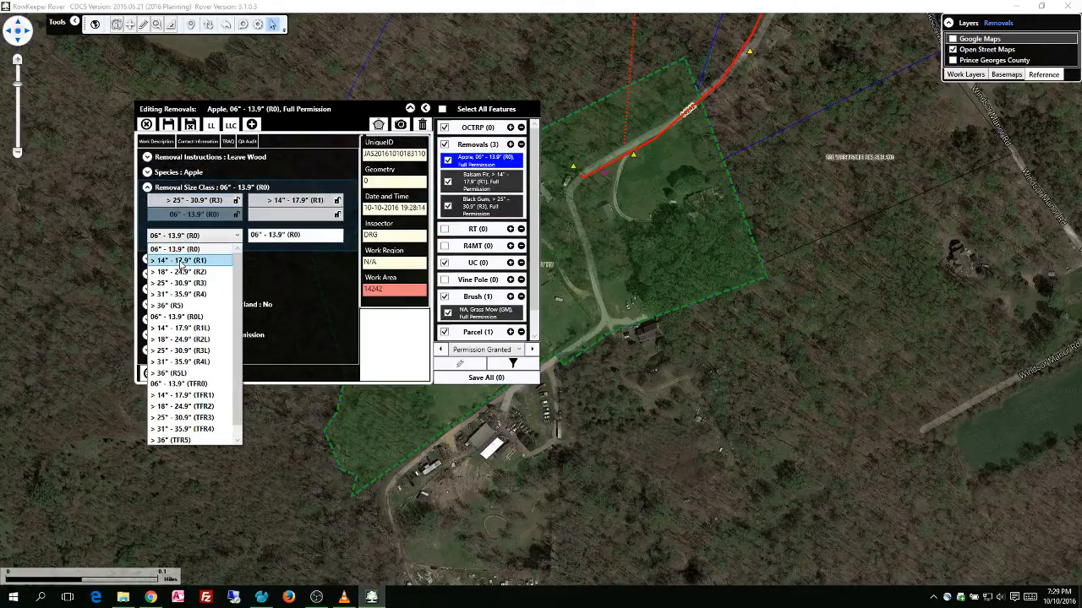
{"action": "left_click", "coordinate": [180, 260]}
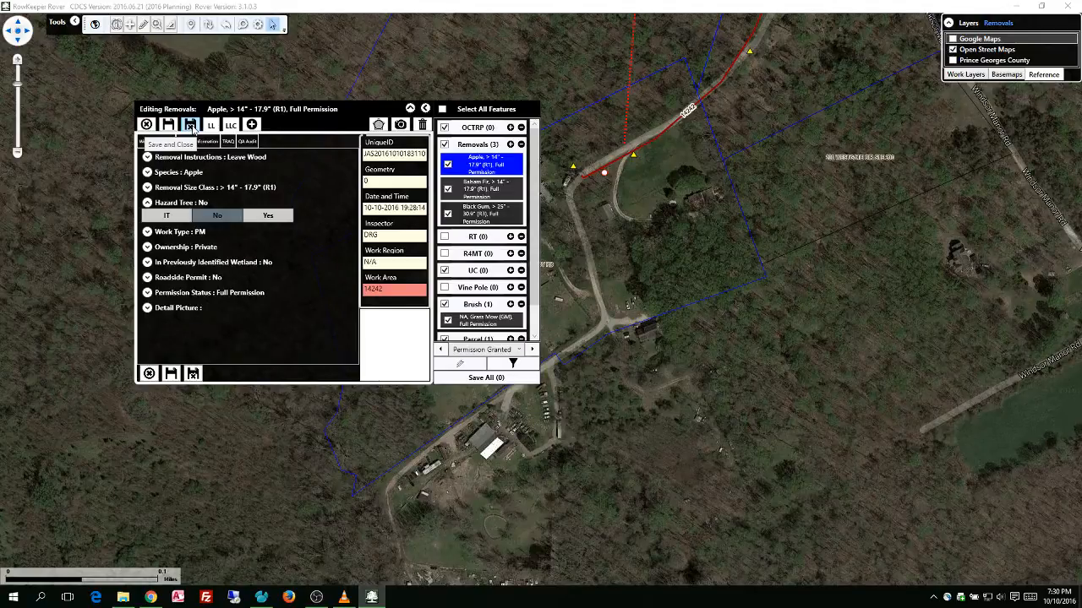
{"action": "left_click", "coordinate": [145, 125]}
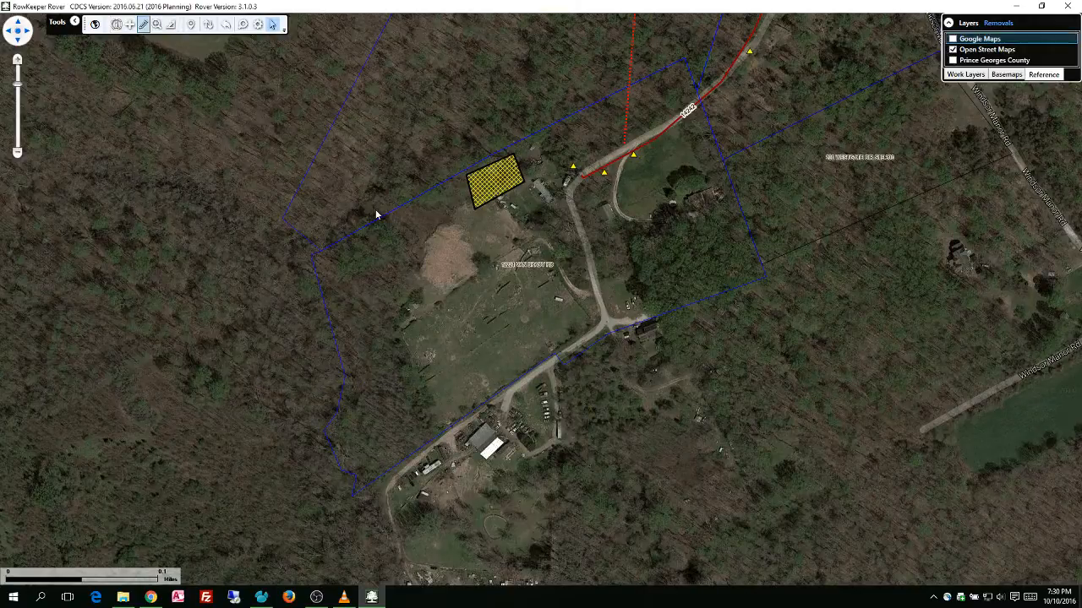